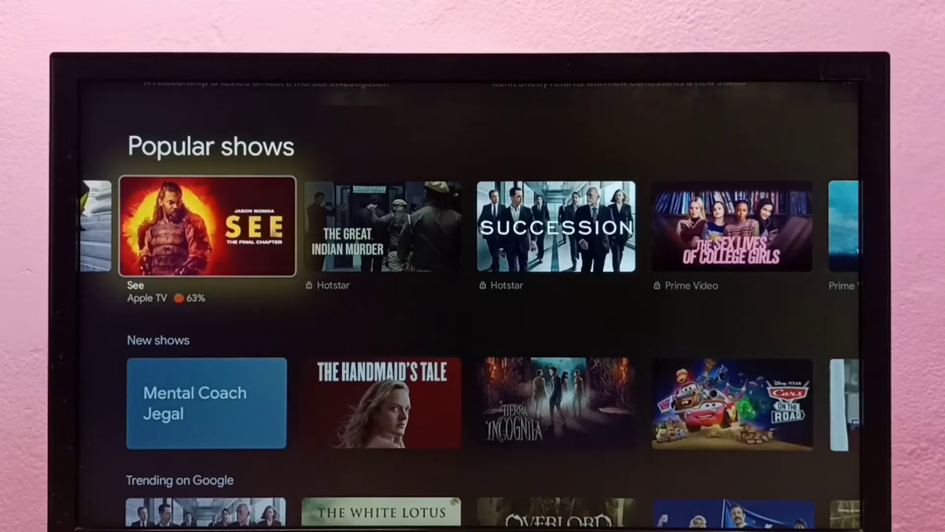
# - Reach the profile avatar on the home tabs and highlight Settings in the account panel
pyautogui.press('Up')
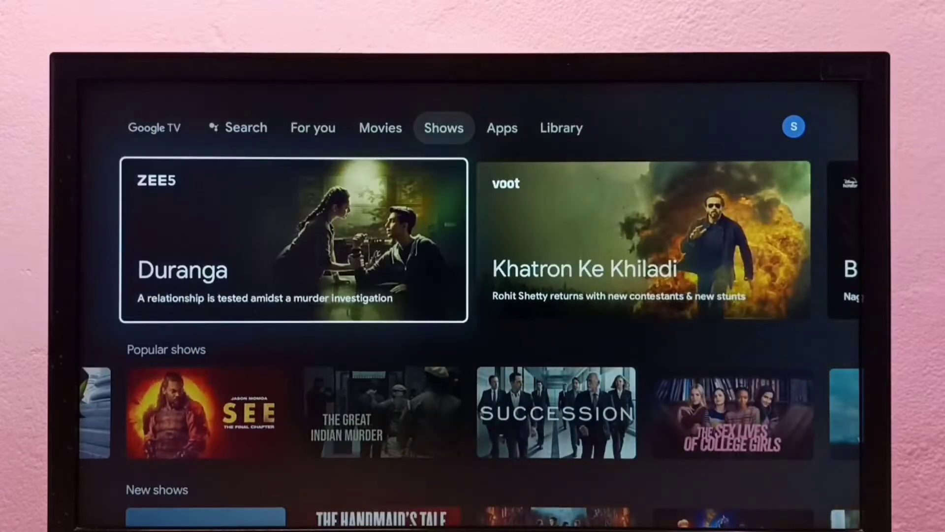
pyautogui.press('Up')
pyautogui.press('Right')
pyautogui.press('Right')
pyautogui.press('Right')
pyautogui.press('Return')
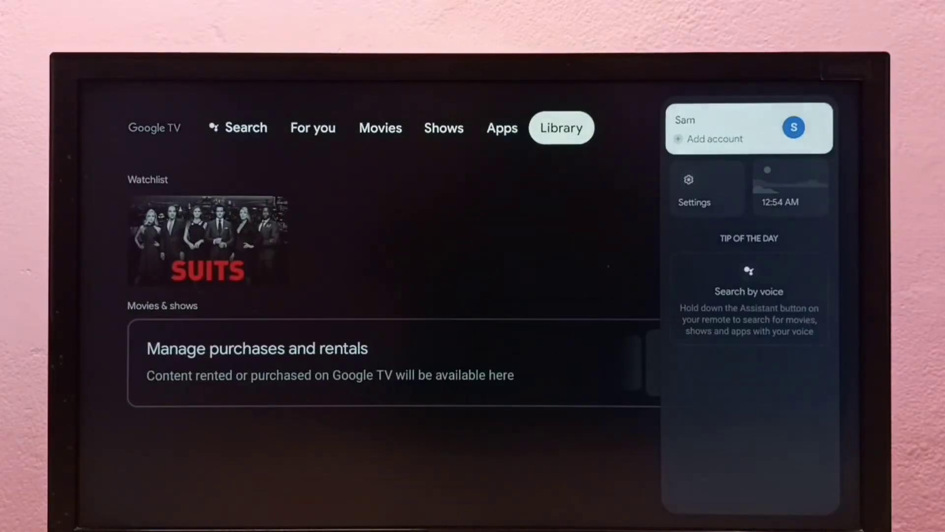
pyautogui.press('Down')
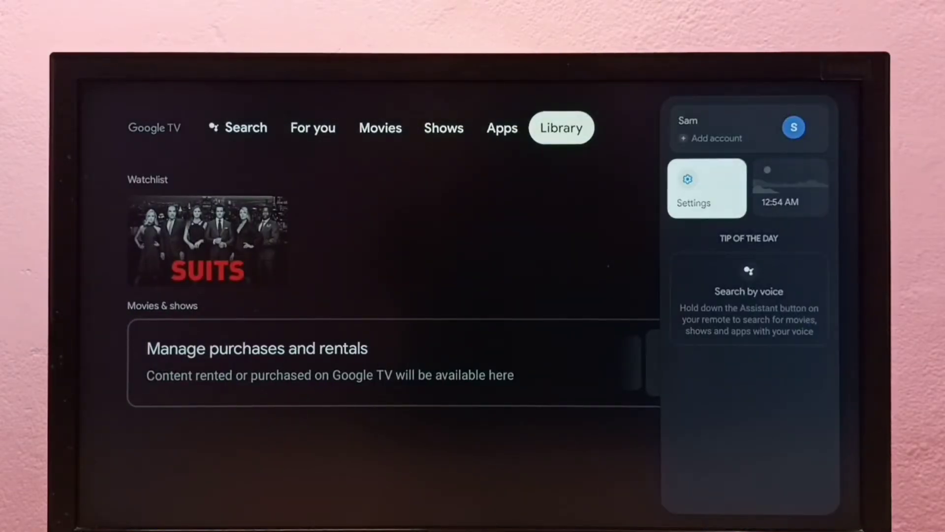
# - Enter Settings, go into System and highlight the About entry
pyautogui.press('Return')
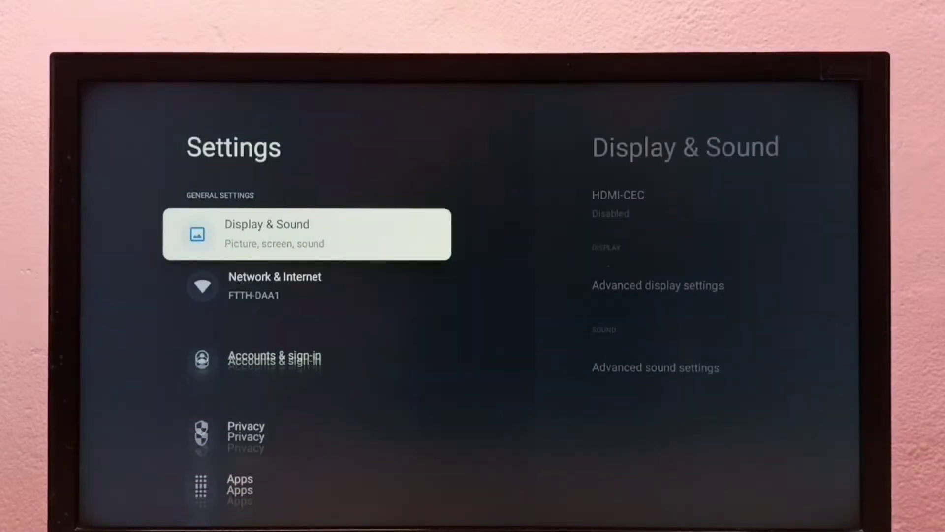
pyautogui.press('Down')
pyautogui.press('Down')
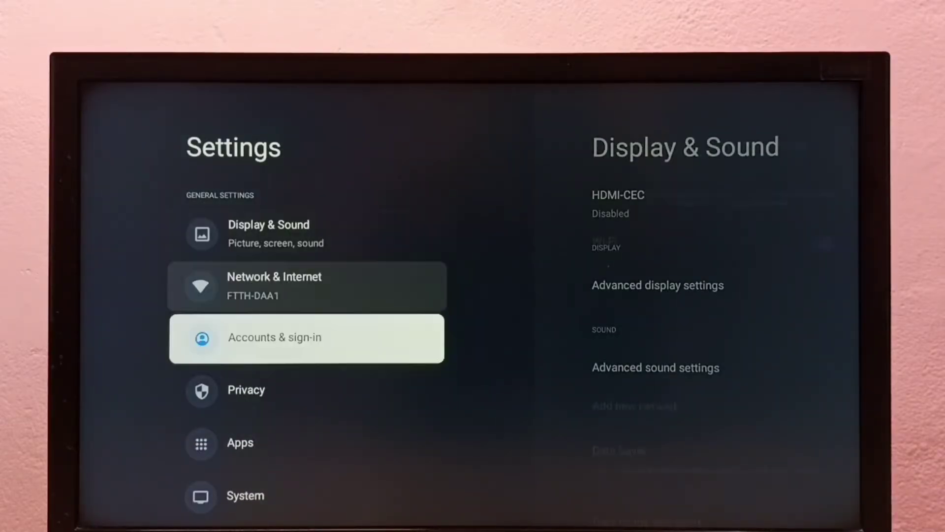
pyautogui.press('Down')
pyautogui.press('Down')
pyautogui.press('Down')
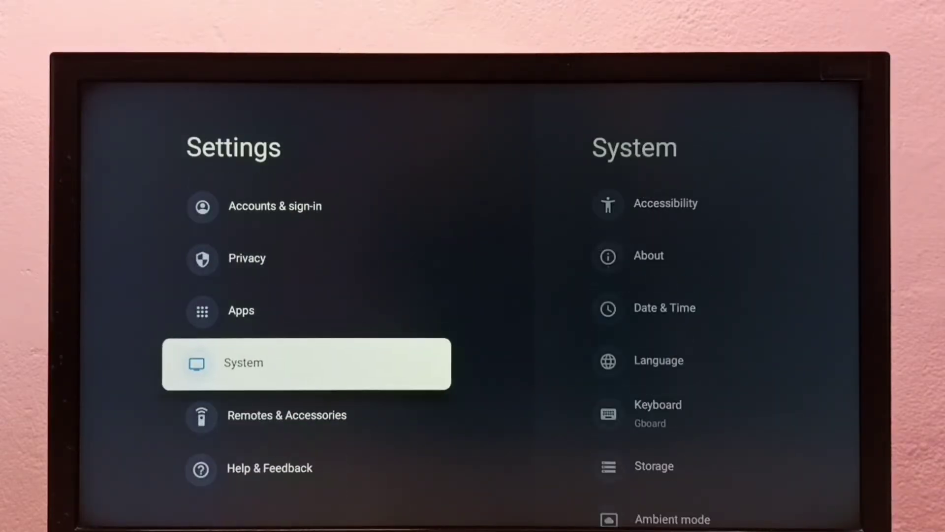
pyautogui.press('Return')
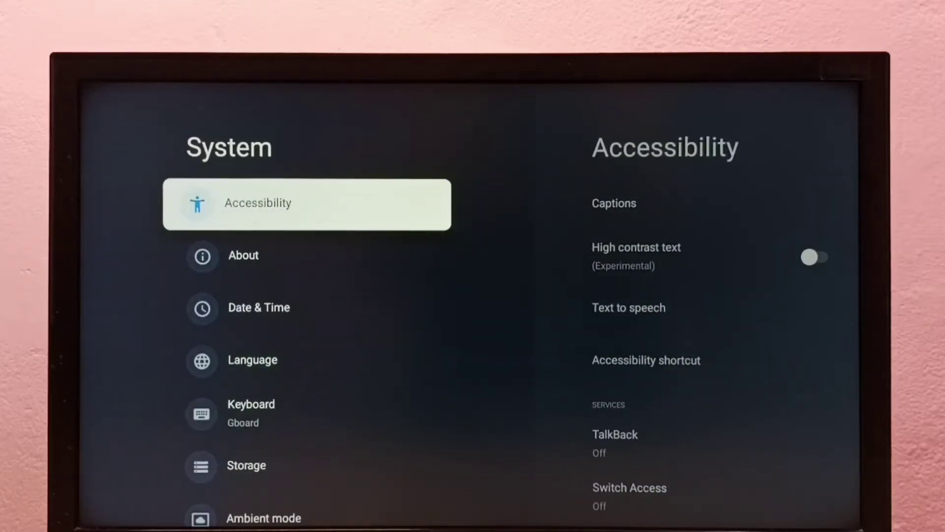
pyautogui.press('Down')
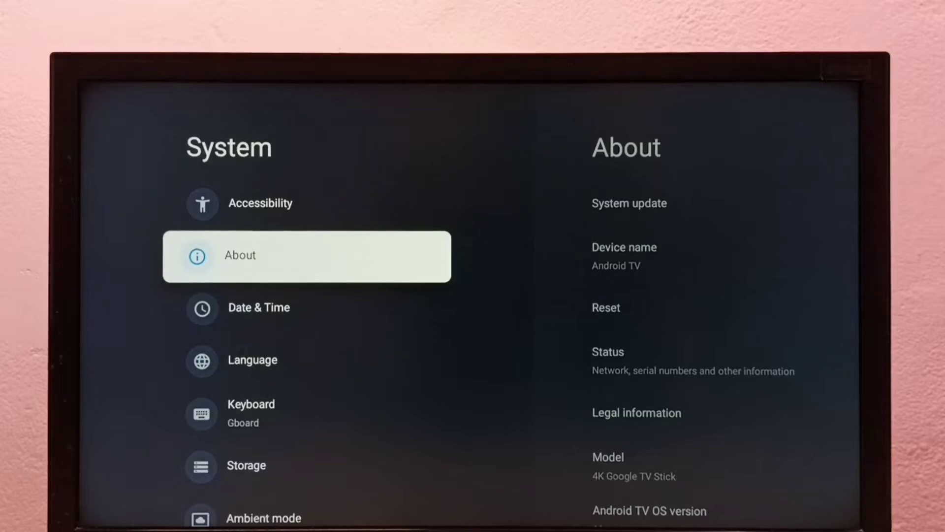
# - Select Android TV OS build until 'You are now a developer!' appears, then back out to System
pyautogui.press('Return')
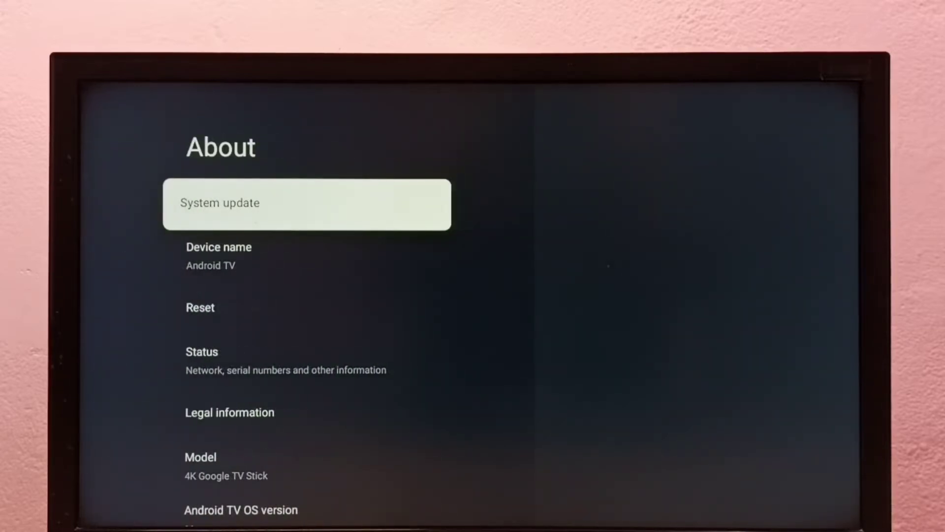
pyautogui.press('Down')
pyautogui.press('Down')
pyautogui.press('Down')
pyautogui.press('Down')
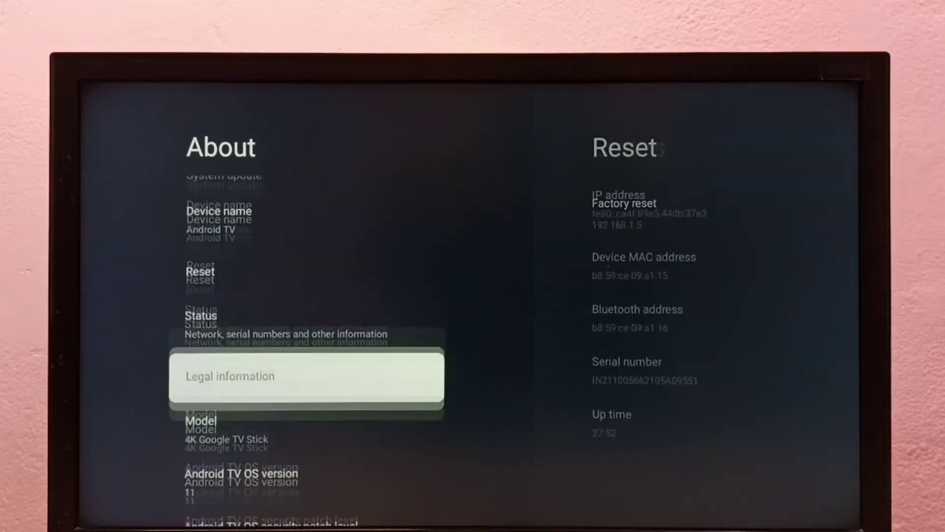
pyautogui.press('Down')
pyautogui.press('Down')
pyautogui.press('Down')
pyautogui.press('Down')
pyautogui.press('Down')
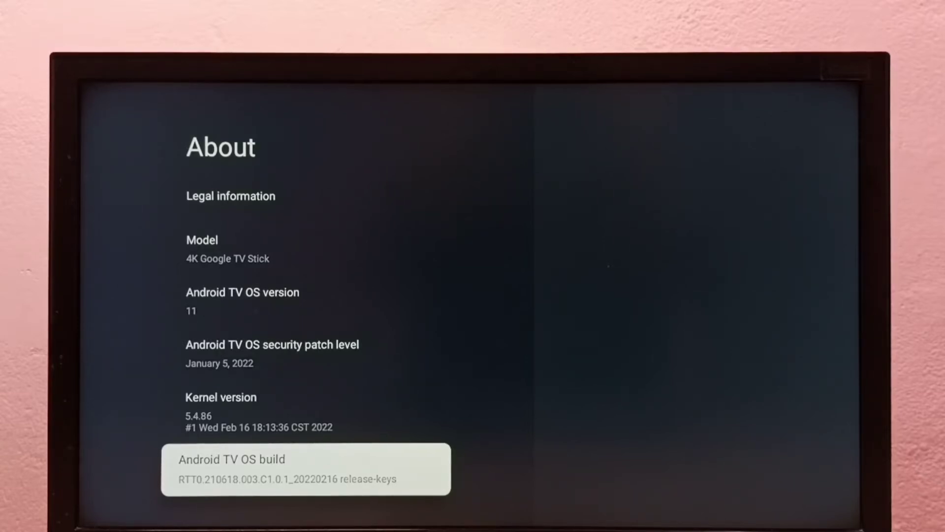
pyautogui.press('Return')
pyautogui.press('Return')
pyautogui.press('Return')
pyautogui.press('Return')
pyautogui.press('Return')
pyautogui.press('Return')
pyautogui.press('Return')
pyautogui.press('Escape')
# - Scroll the System list down to Developer options and enter that page
pyautogui.press('Down')
pyautogui.press('Down')
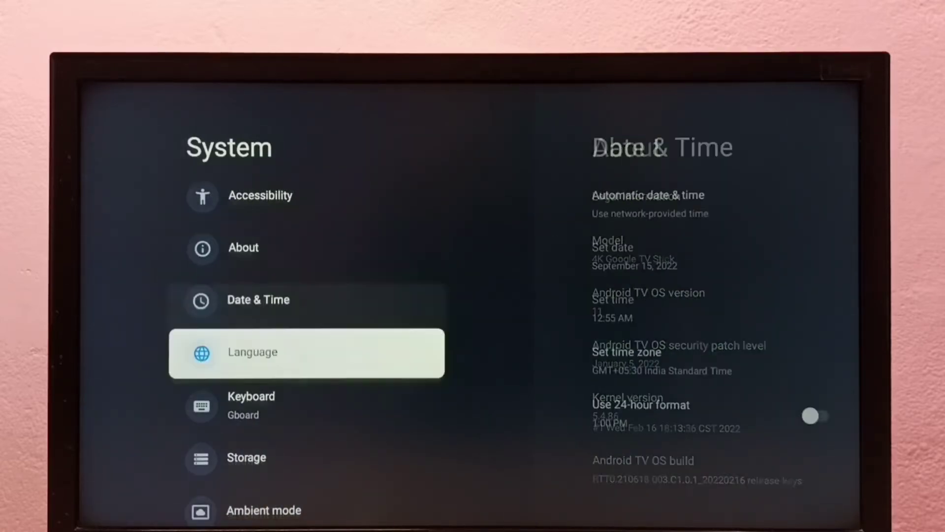
pyautogui.press('Down')
pyautogui.press('Down')
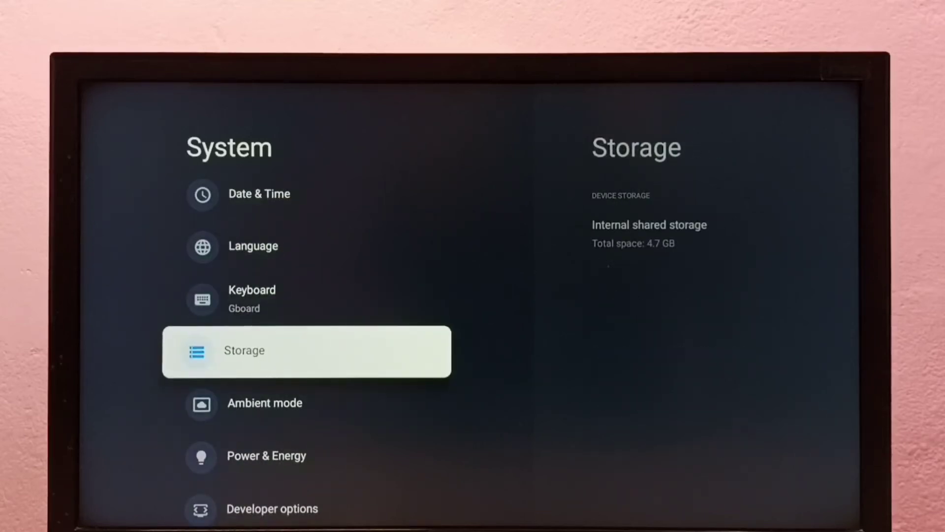
pyautogui.press('Down')
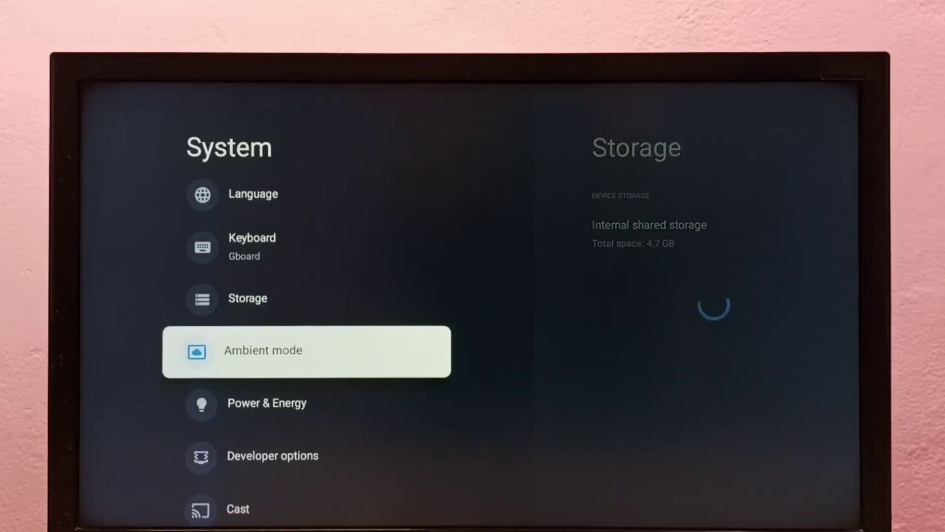
pyautogui.press('Down')
pyautogui.press('Down')
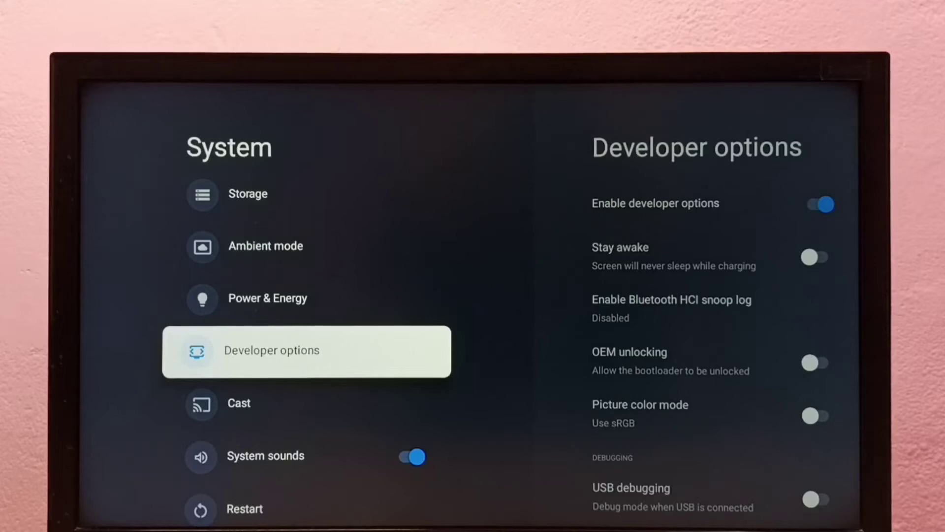
pyautogui.press('Return')
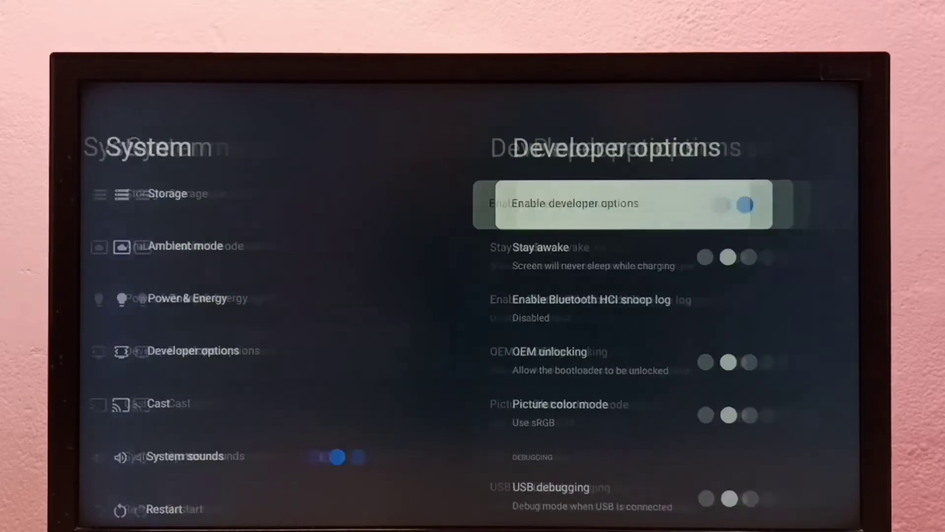
pyautogui.press('Down')
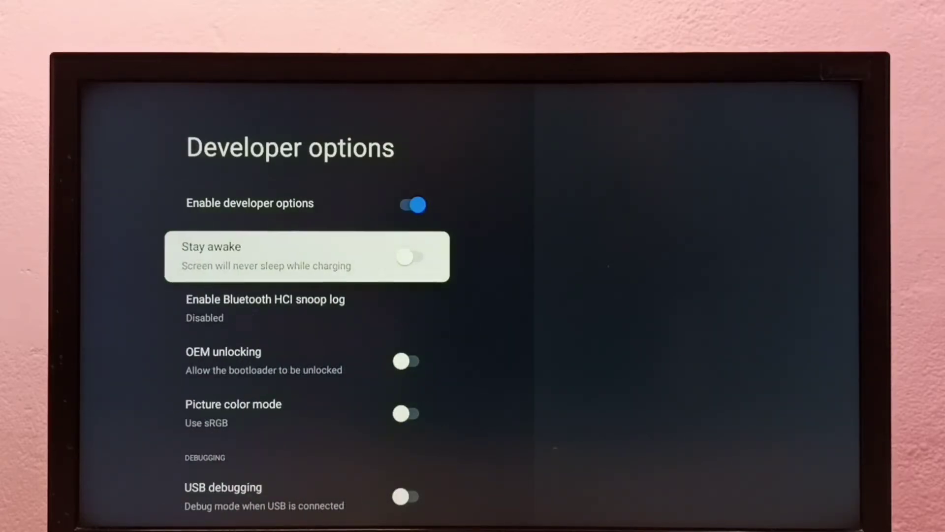
pyautogui.press('Down')
pyautogui.press('Down')
pyautogui.press('Down')
pyautogui.press('Down')
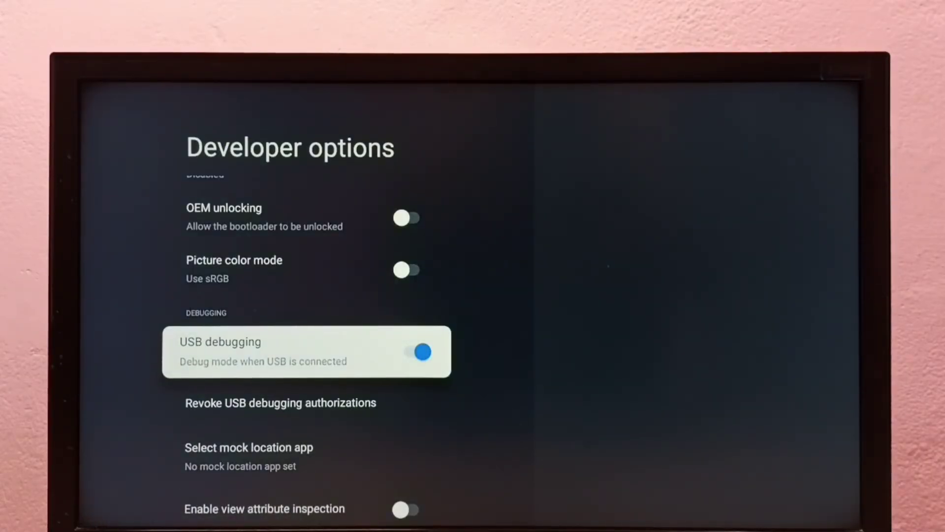
pyautogui.press('Down')
pyautogui.press('Up')
pyautogui.press('Return')
pyautogui.press('Up')
pyautogui.press('Up')
pyautogui.press('Up')
pyautogui.press('Up')
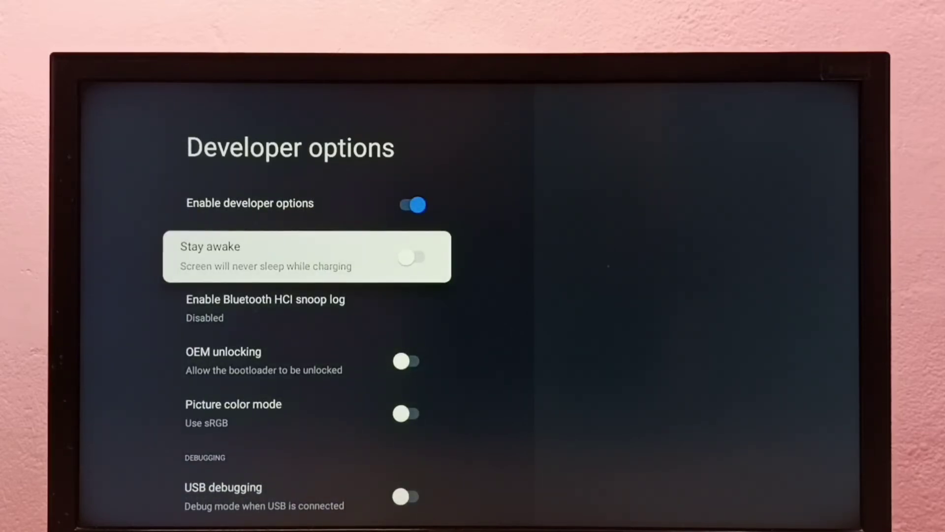
pyautogui.press('Up')
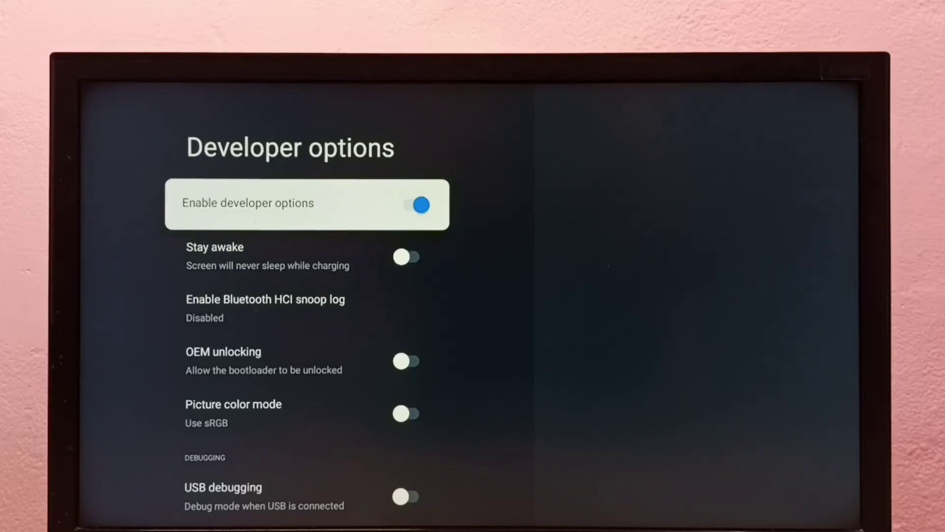
# - Switch the Enable developer options toggle off and return to the System list
pyautogui.press('Return')
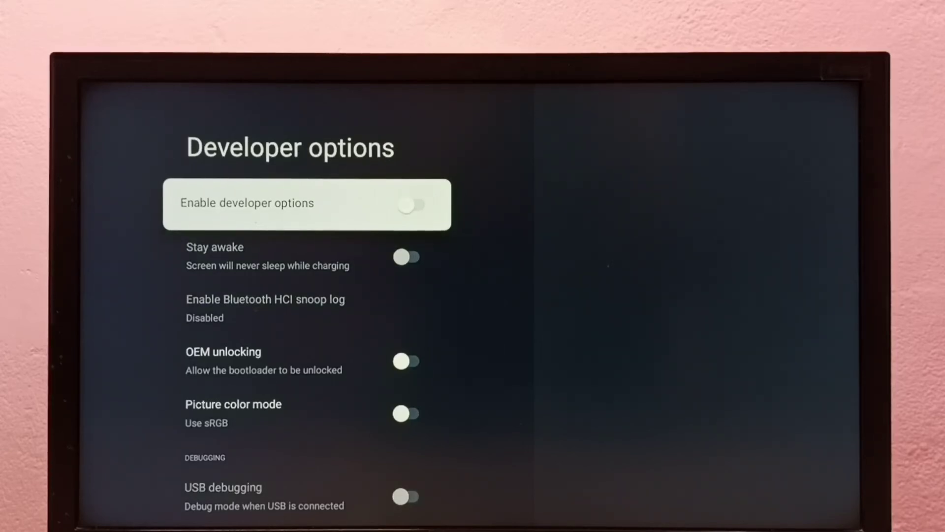
pyautogui.press('Escape')
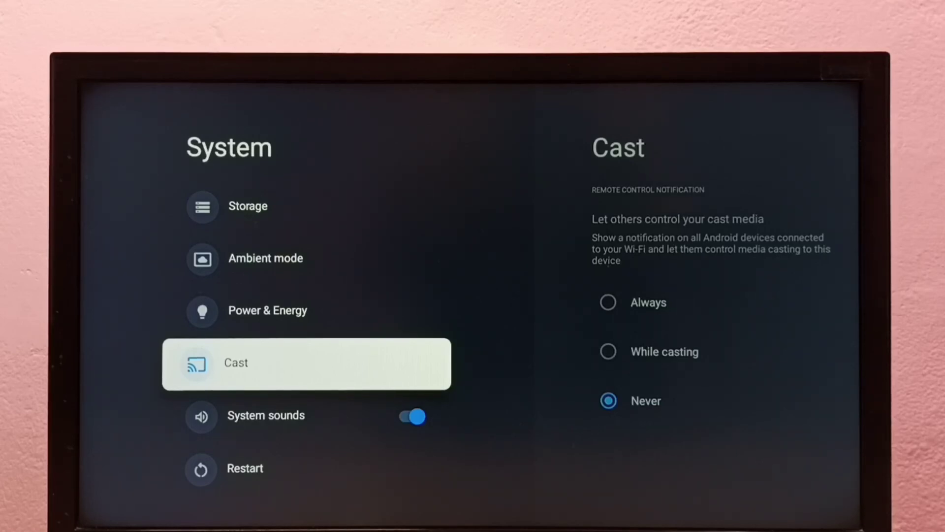
# - Back out of Settings to the Google TV home screen's Library tab
pyautogui.press('Escape')
pyautogui.press('Escape')
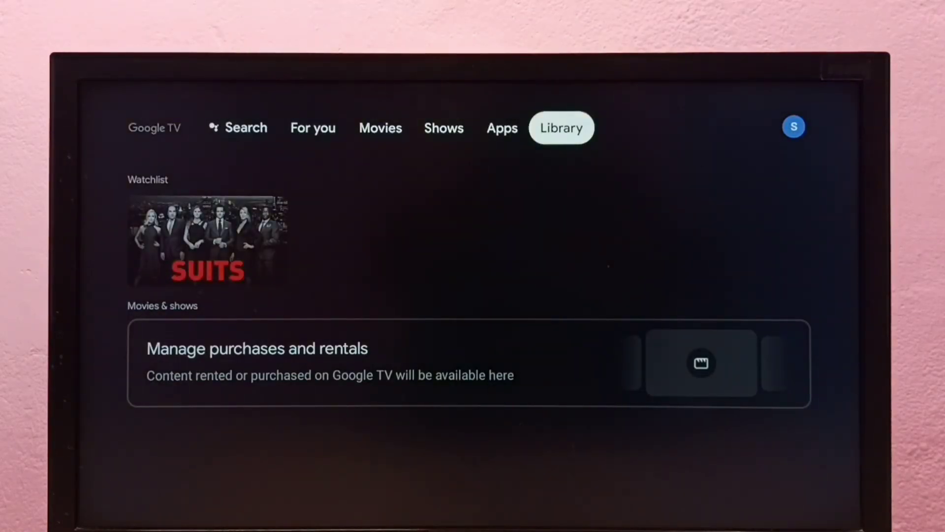